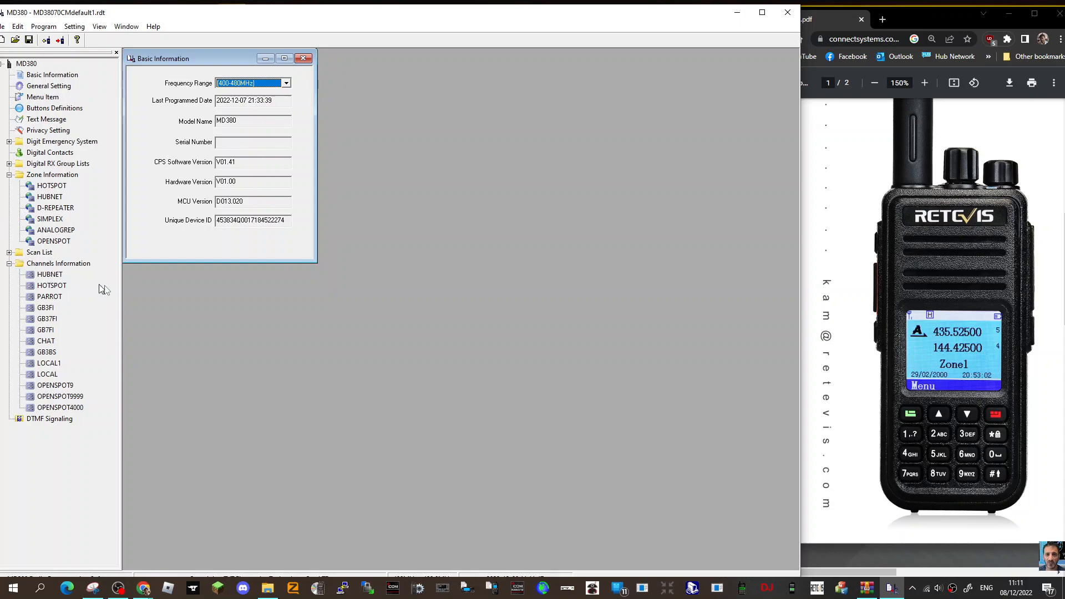
Step: Add a new channel to the channels list and name it OPENSPOT
right_click(50, 265)
click(75, 271)
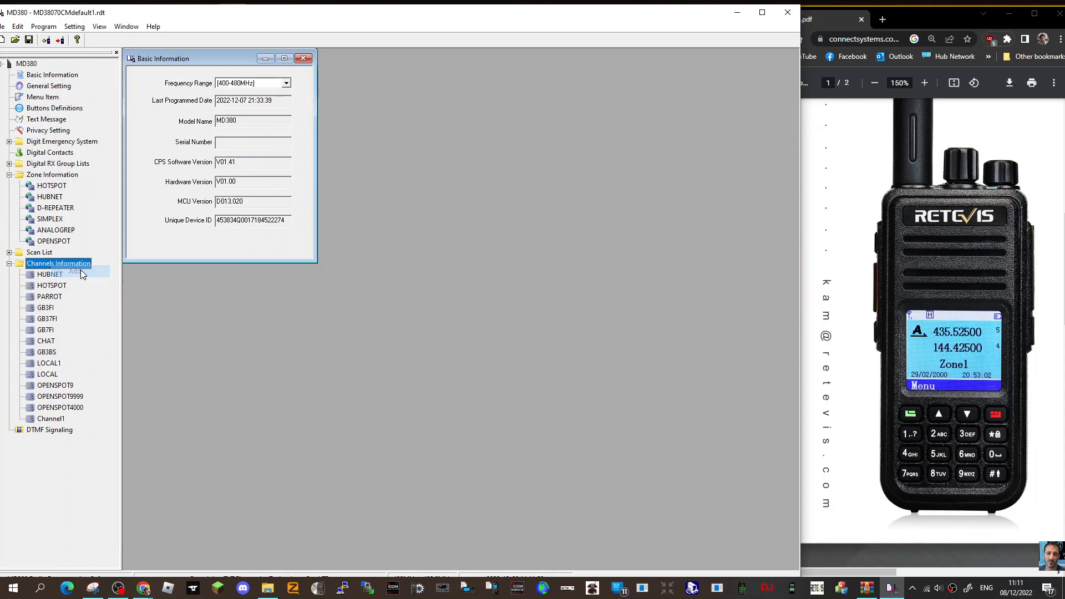
double_click(51, 420)
click(350, 95)
double_click(350, 94)
text(OPENSPOT)
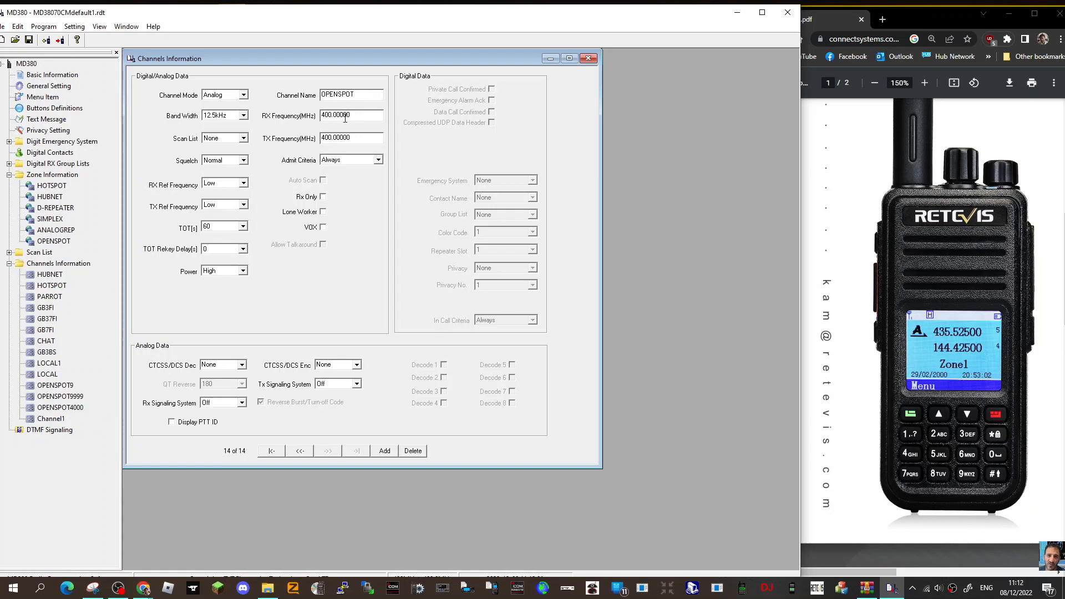
Step: Set both the RX and TX frequencies of the OPENSPOT channel to 433.900 MHz
double_click(345, 115)
text(43)
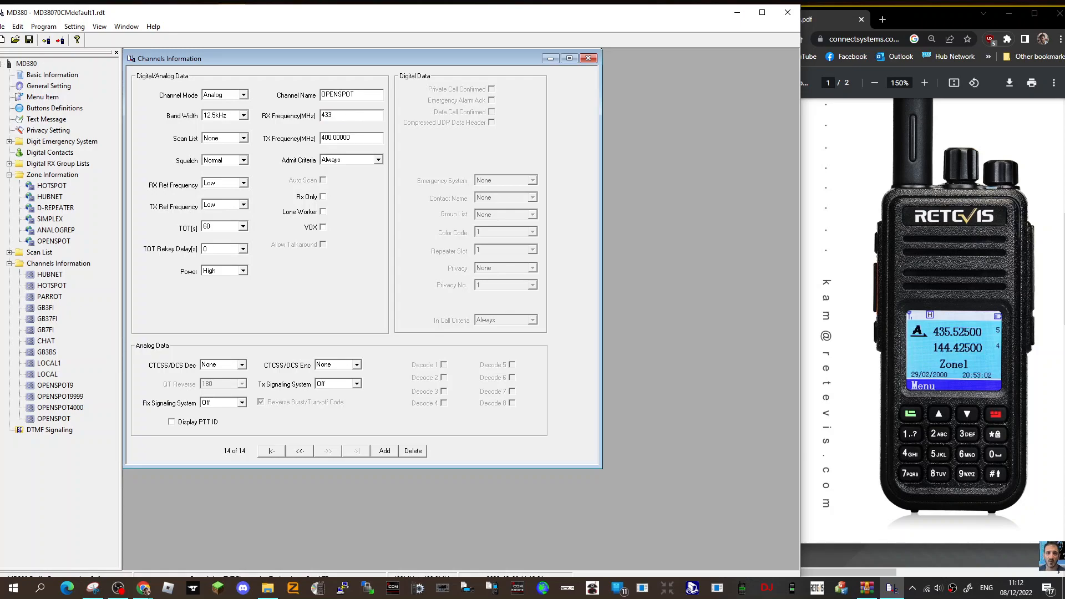
text(3.900)
double_click(354, 139)
text(4)
Step: Set the OPENSPOT channel's mode to Digital and its TOT to 180 seconds
click(240, 98)
click(231, 113)
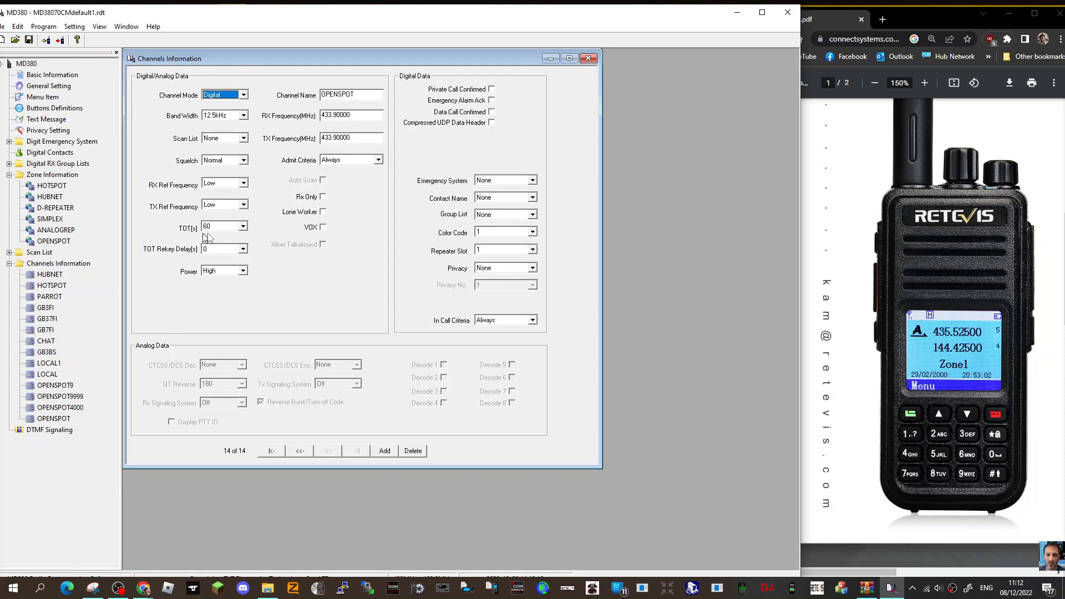
click(243, 226)
drag(242, 263, 242, 283)
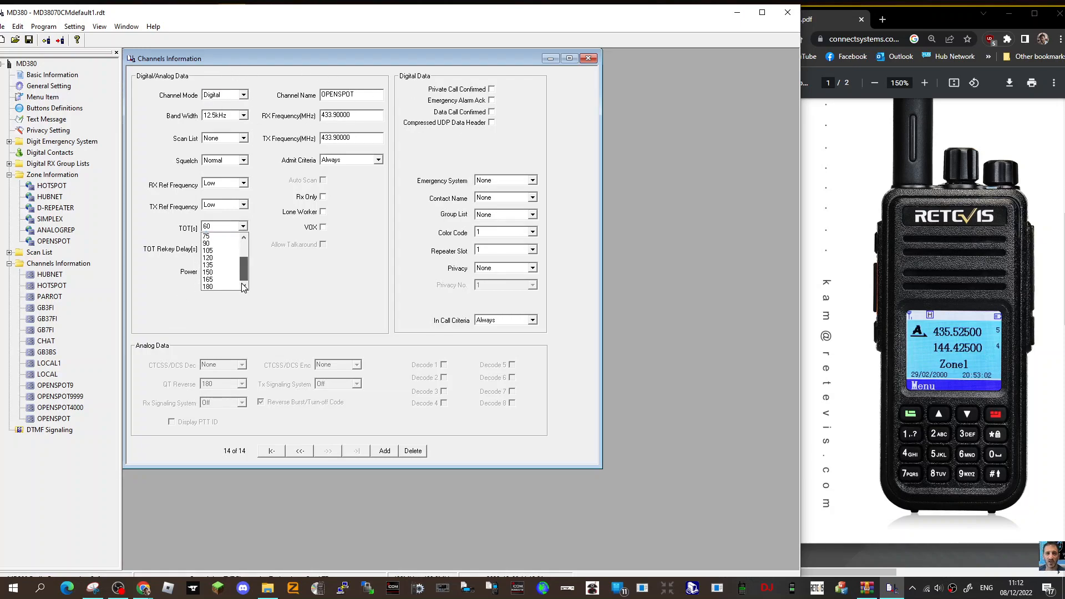
click(215, 287)
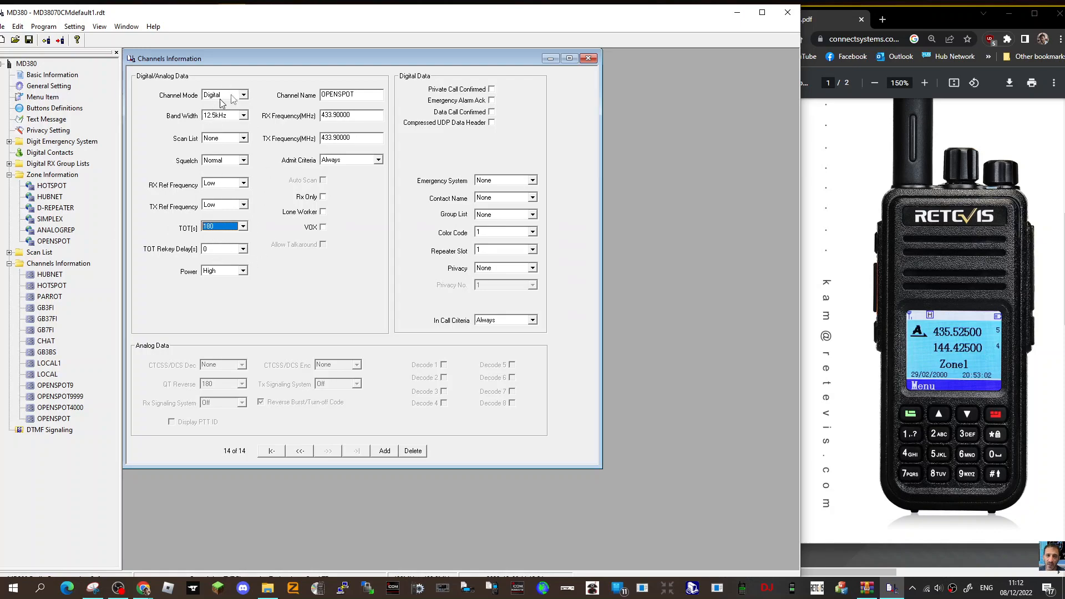
Step: Try to rename the OPENSPOT channel as OPENSPOT9, and open the digital contacts
click(354, 95)
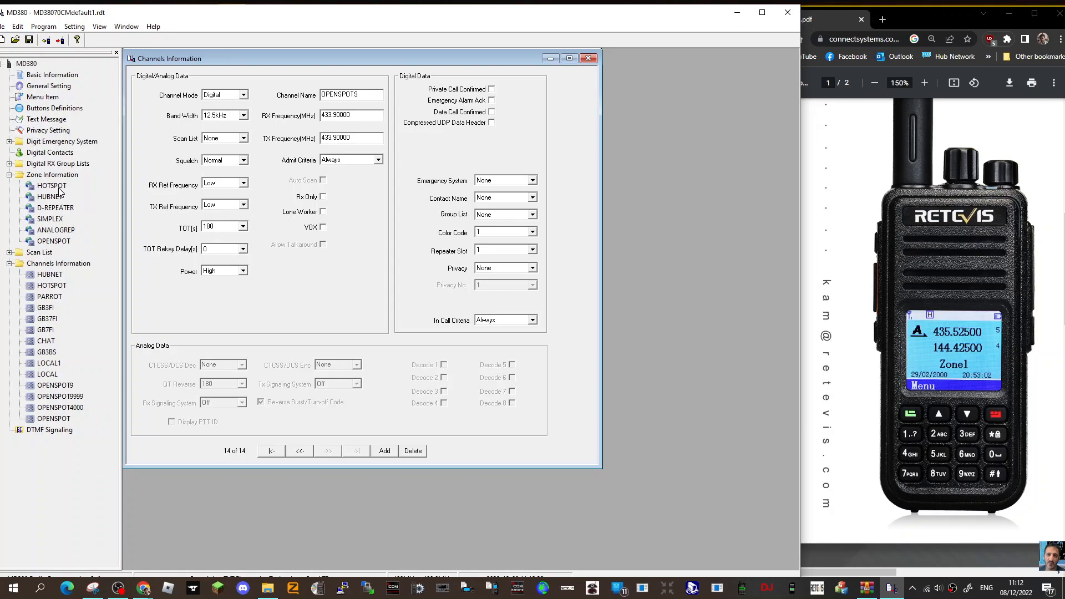
double_click(49, 152)
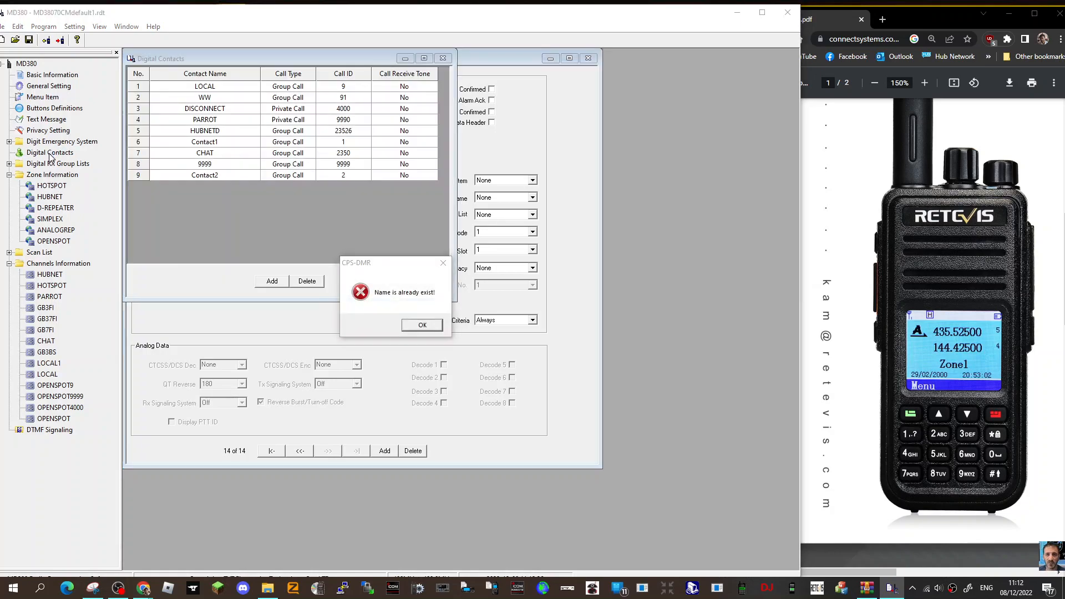
click(443, 264)
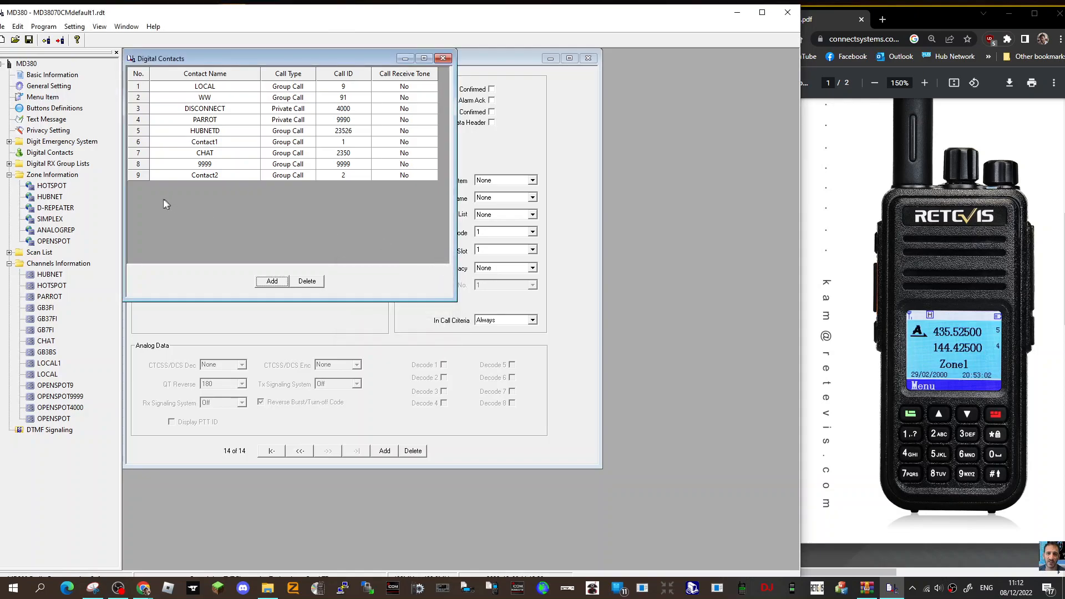
Step: Add a new digital contact and name it NINE
click(48, 153)
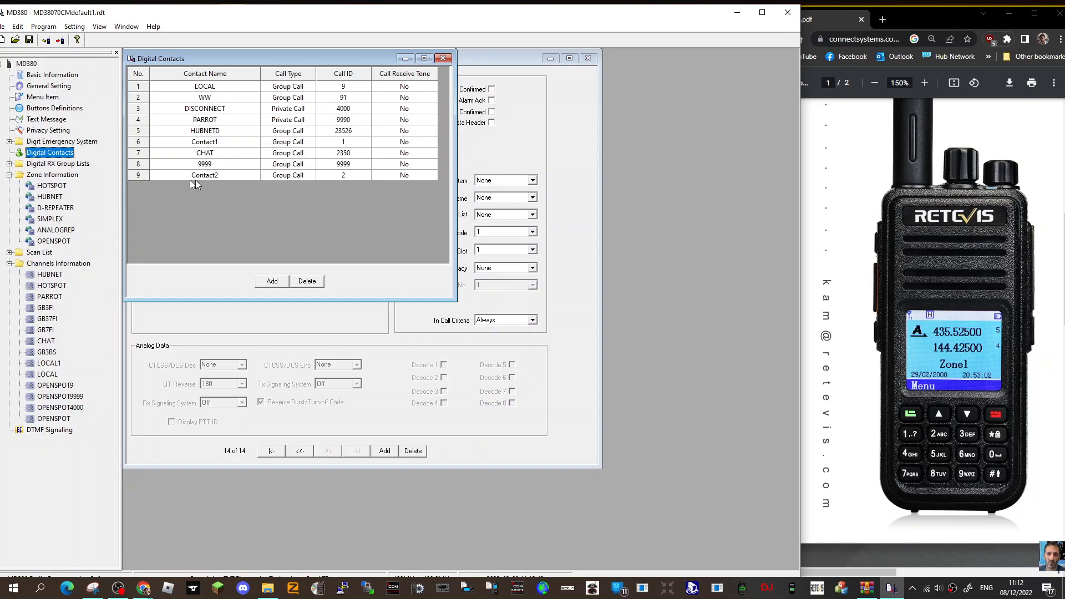
click(272, 282)
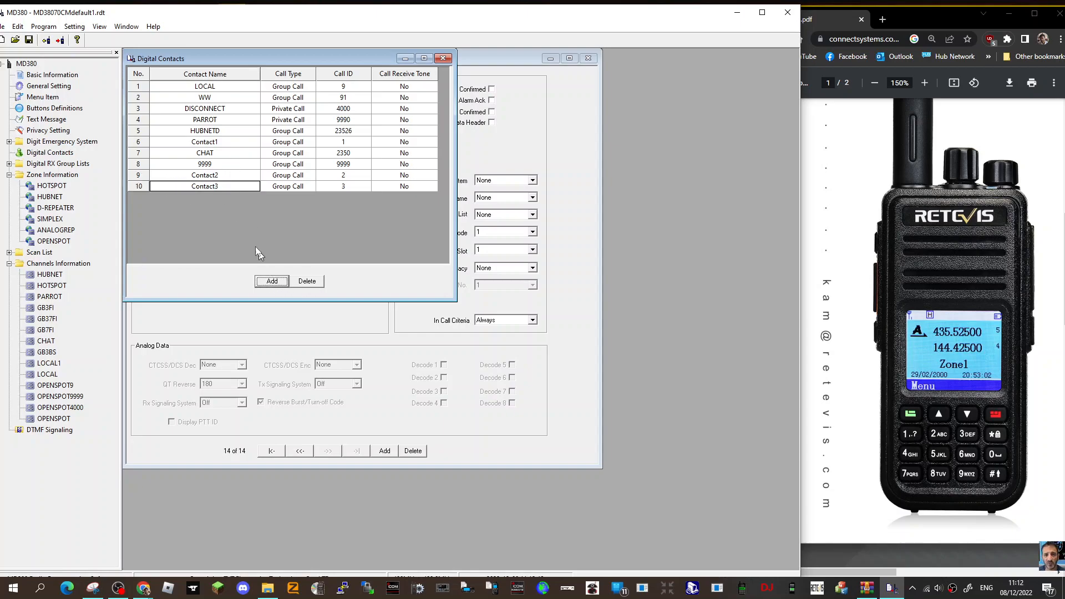
click(201, 187)
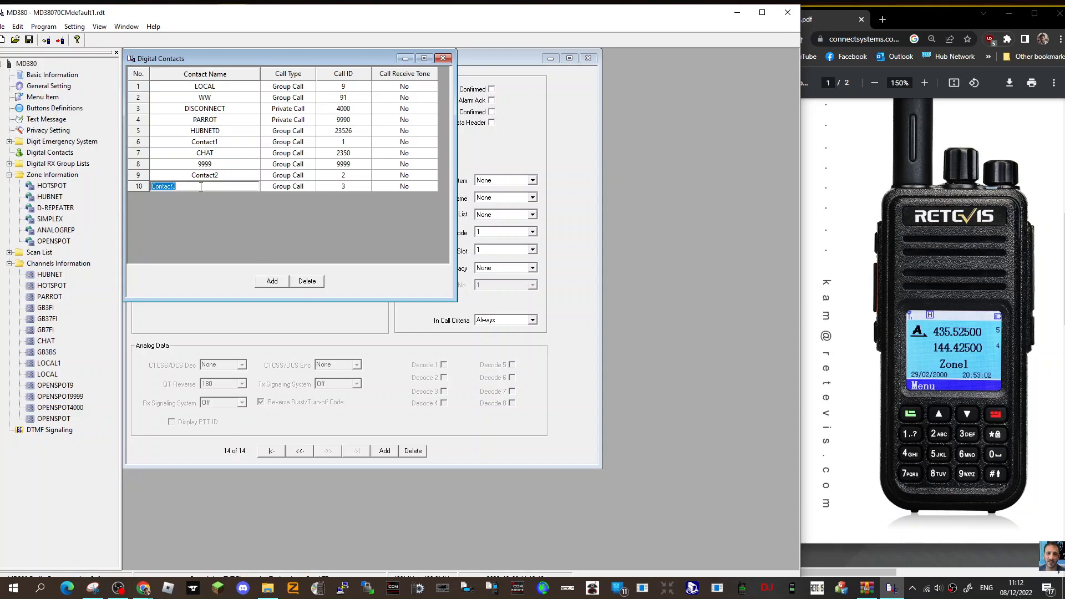
text(NINE)
Step: Check the NINE contact's call ID and call type options, keeping Group Call, and close the digital contacts
click(353, 188)
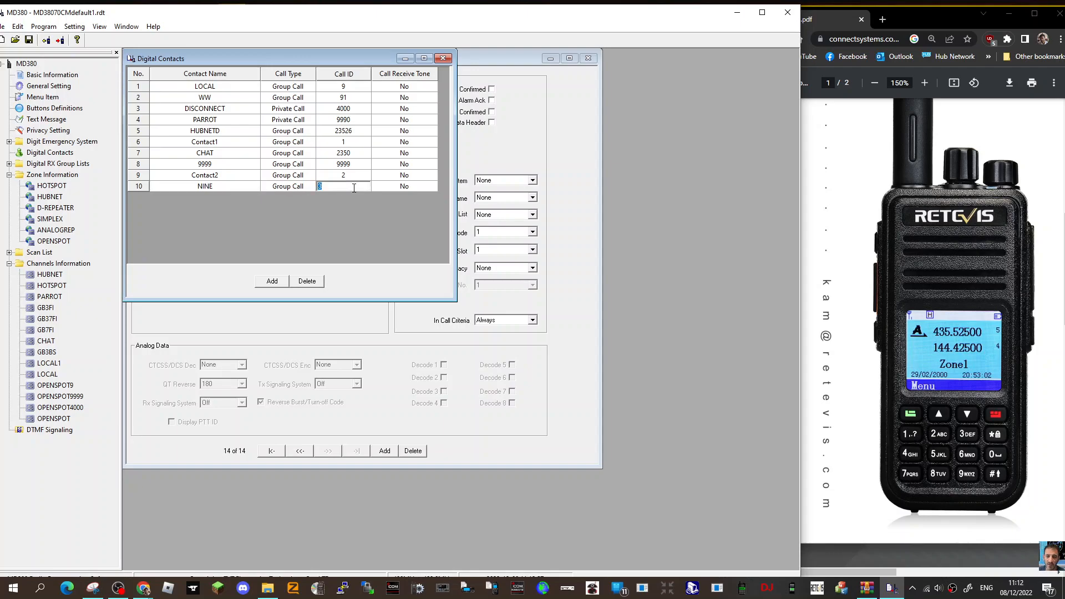
click(299, 187)
click(308, 188)
click(308, 187)
click(309, 187)
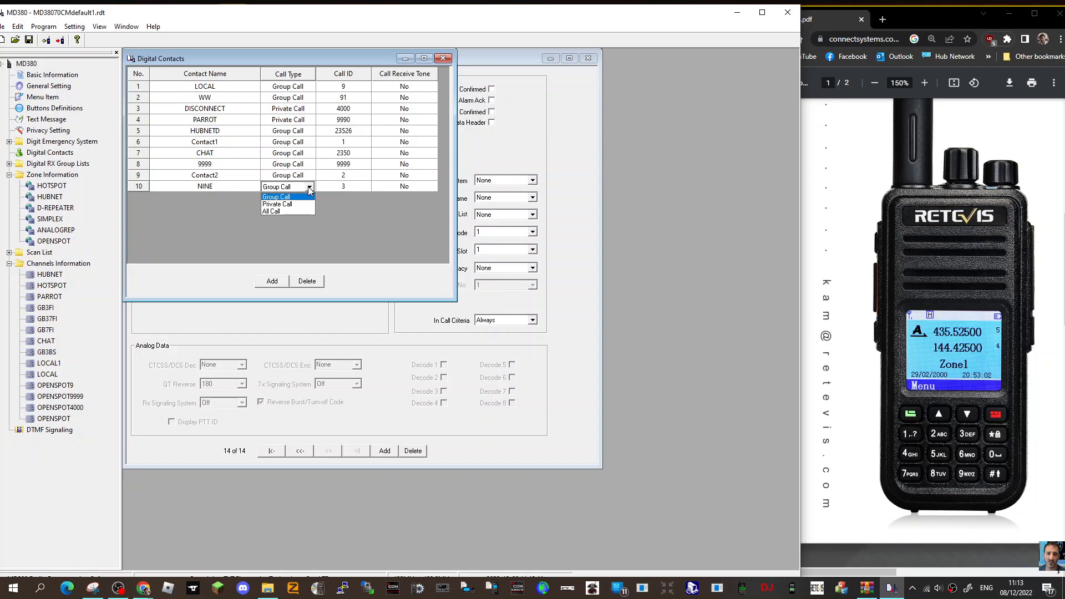
click(309, 188)
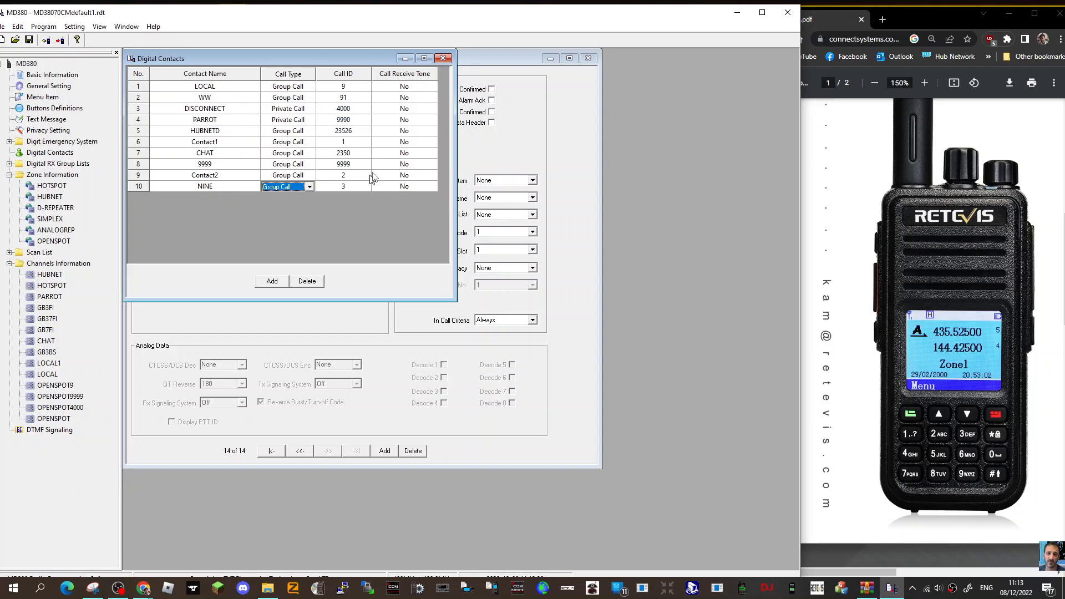
click(443, 58)
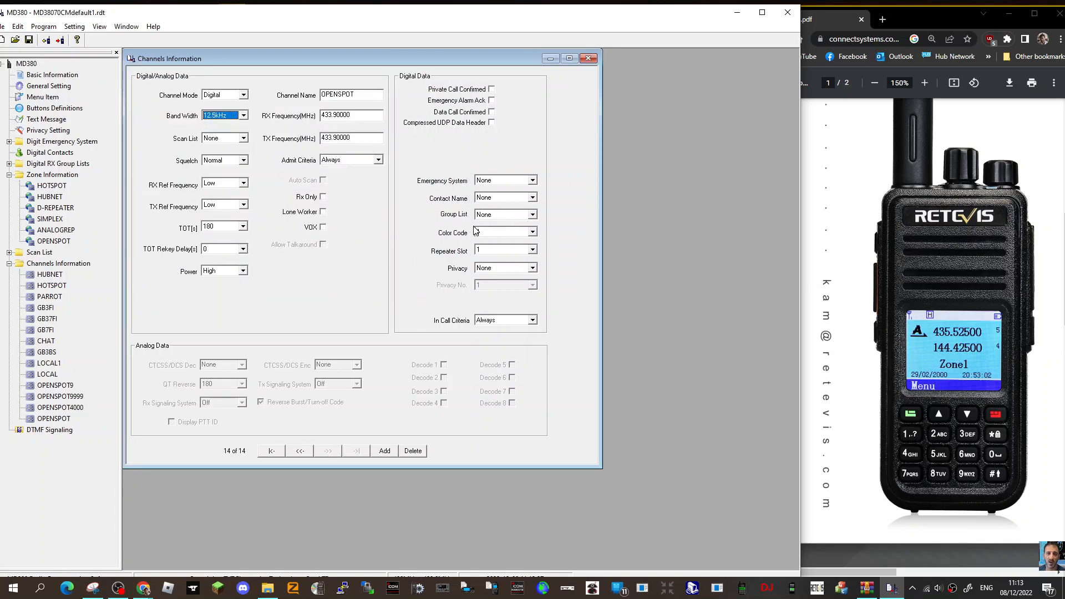
Step: Keep the OPENSPOT channel's color code at 1 and set its repeater slot to 2
click(533, 233)
click(533, 233)
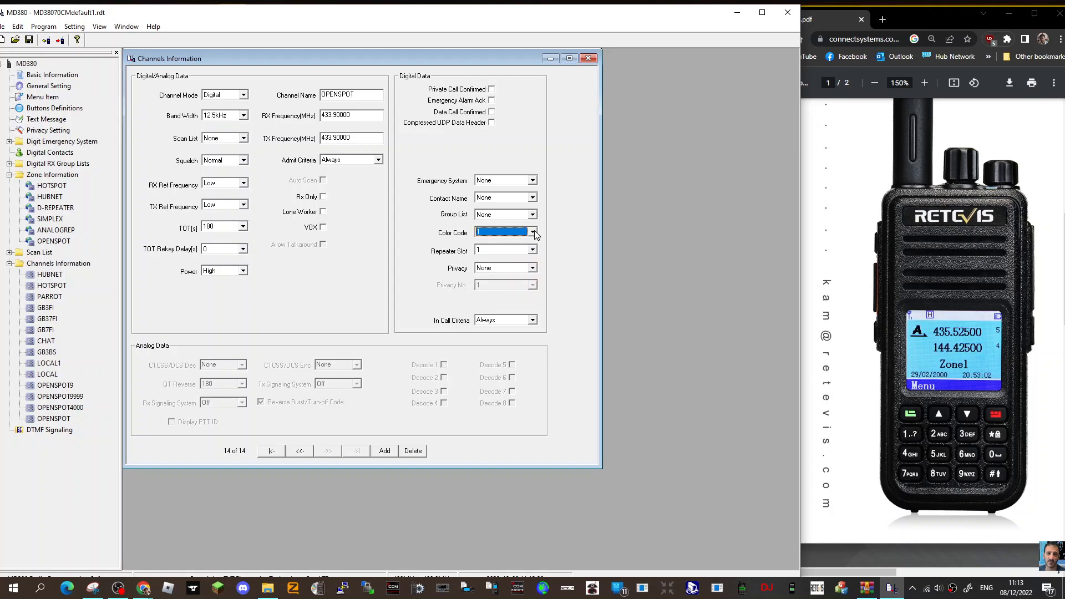
click(534, 250)
click(531, 268)
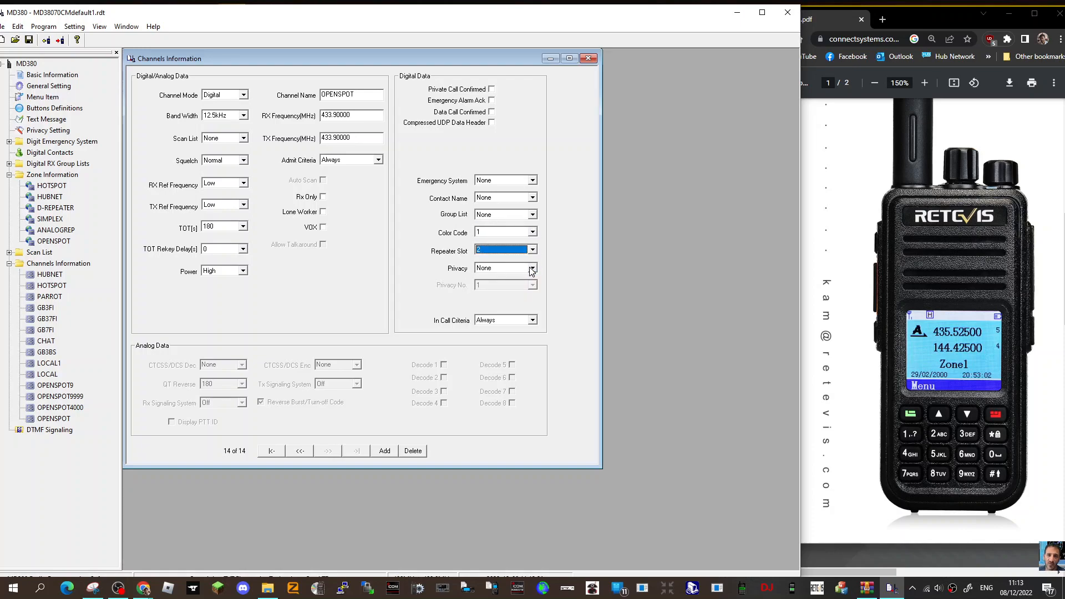
Step: Assign the LOCAL contact to the OPENSPOT channel
click(532, 199)
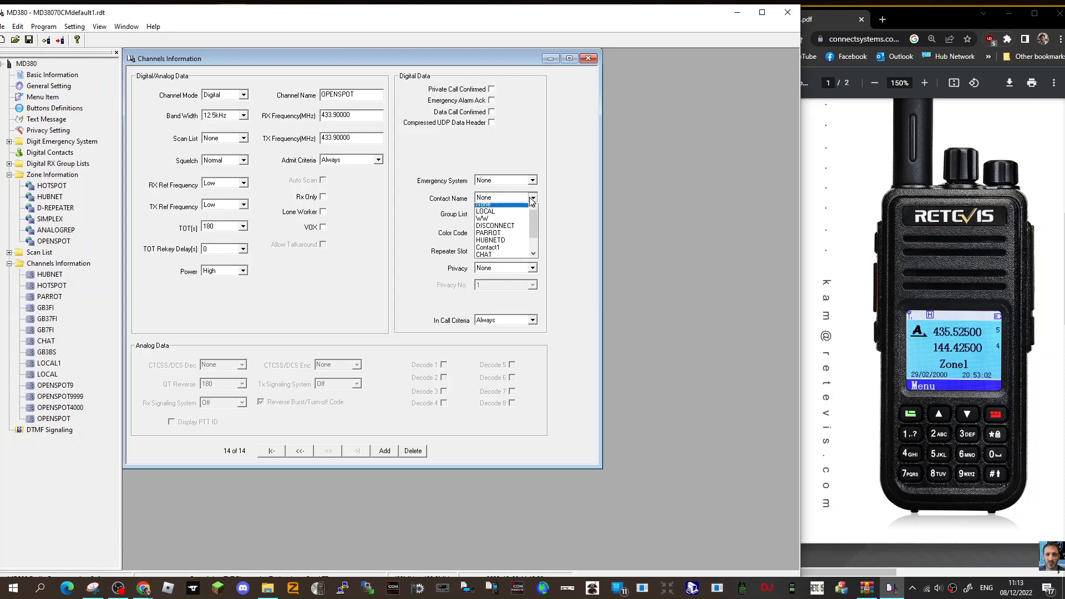
click(532, 246)
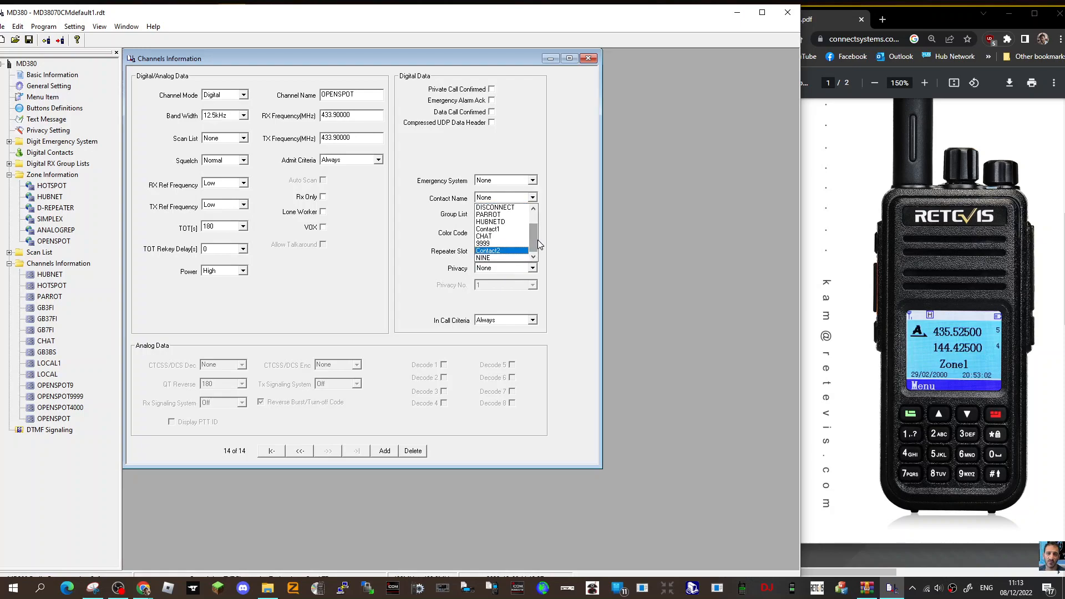
drag(538, 240, 538, 232)
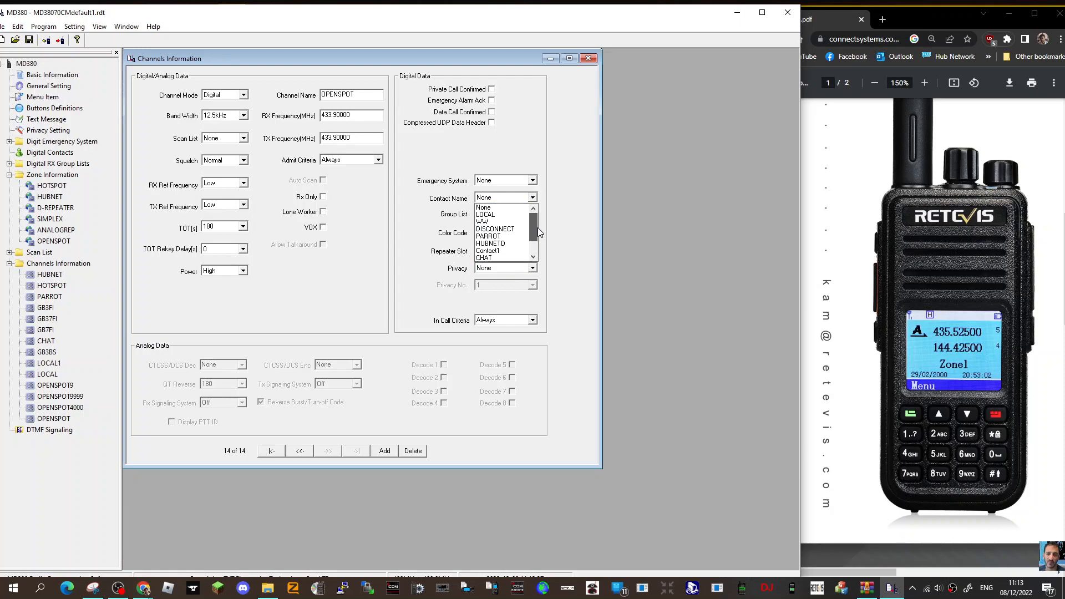
click(487, 215)
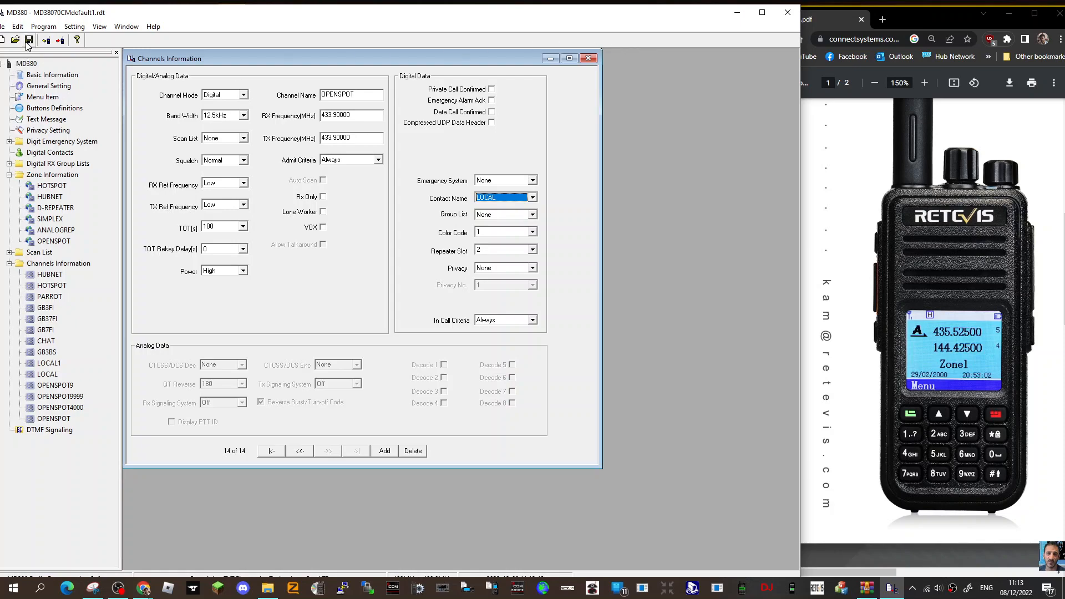
click(42, 28)
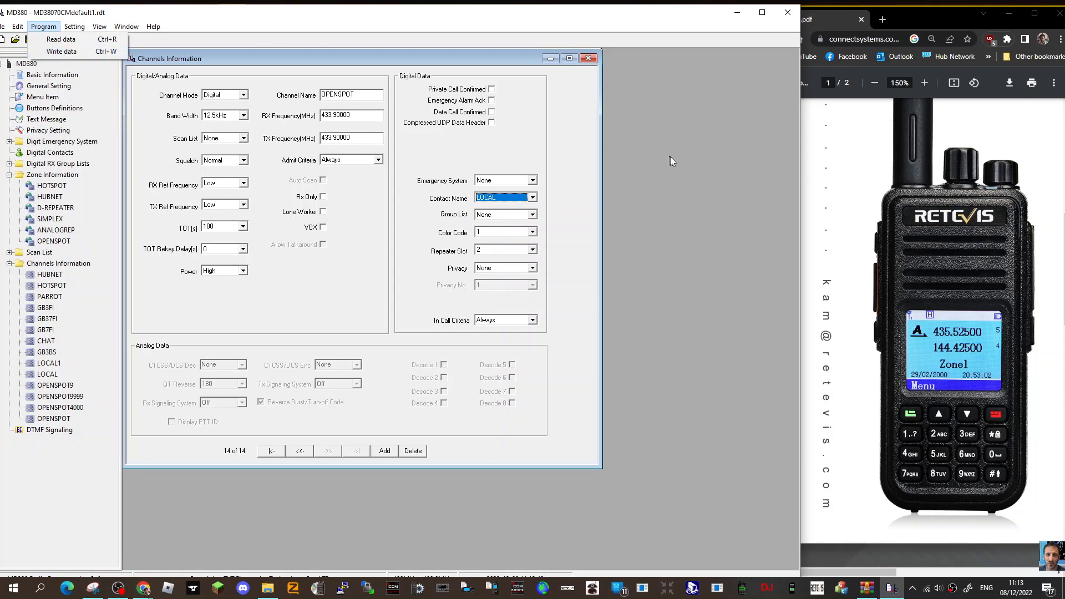
click(682, 164)
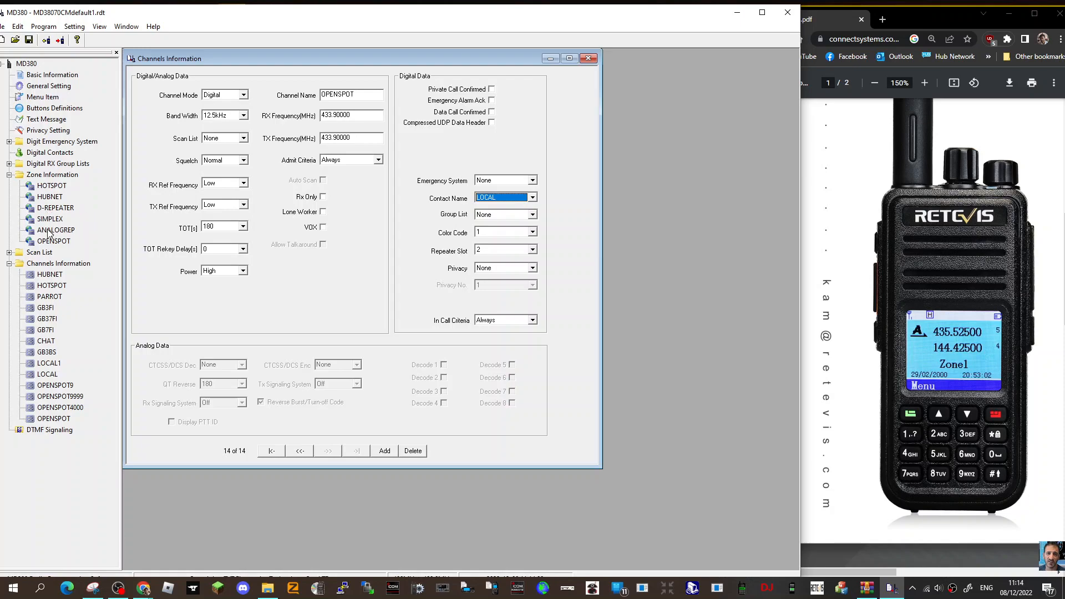
Step: Add a new zone, try to name it OPENSPOT, and close its zone information
right_click(51, 176)
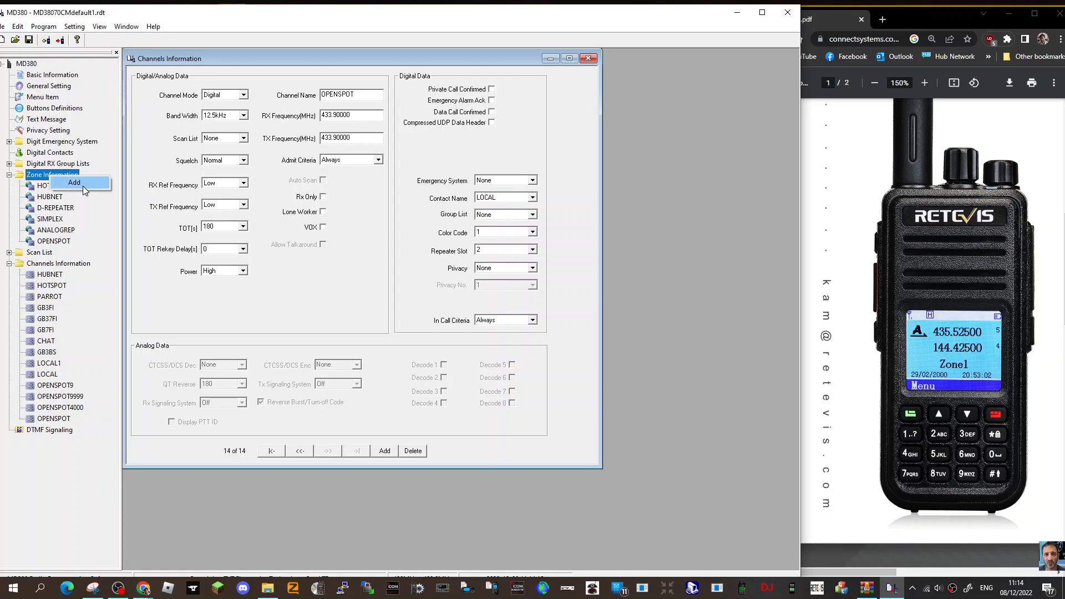
click(82, 185)
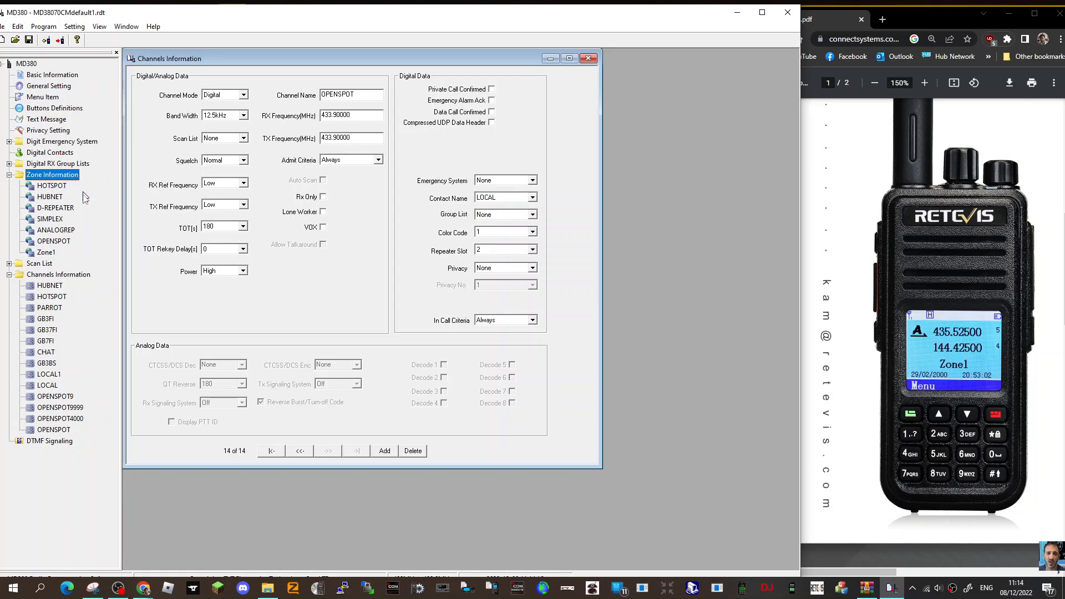
double_click(46, 252)
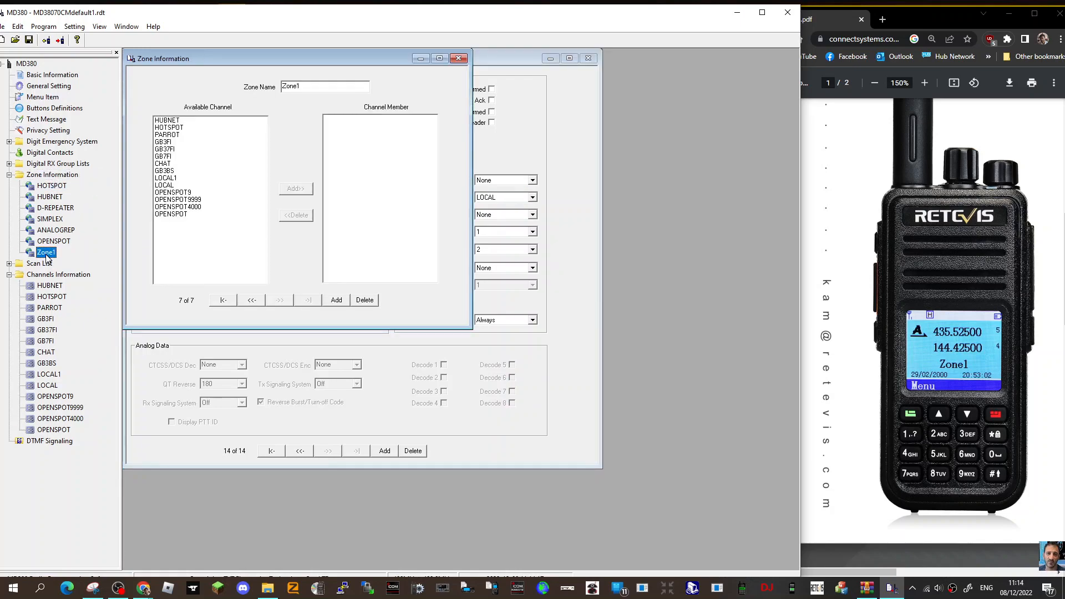
double_click(314, 86)
text(OPENSPOT)
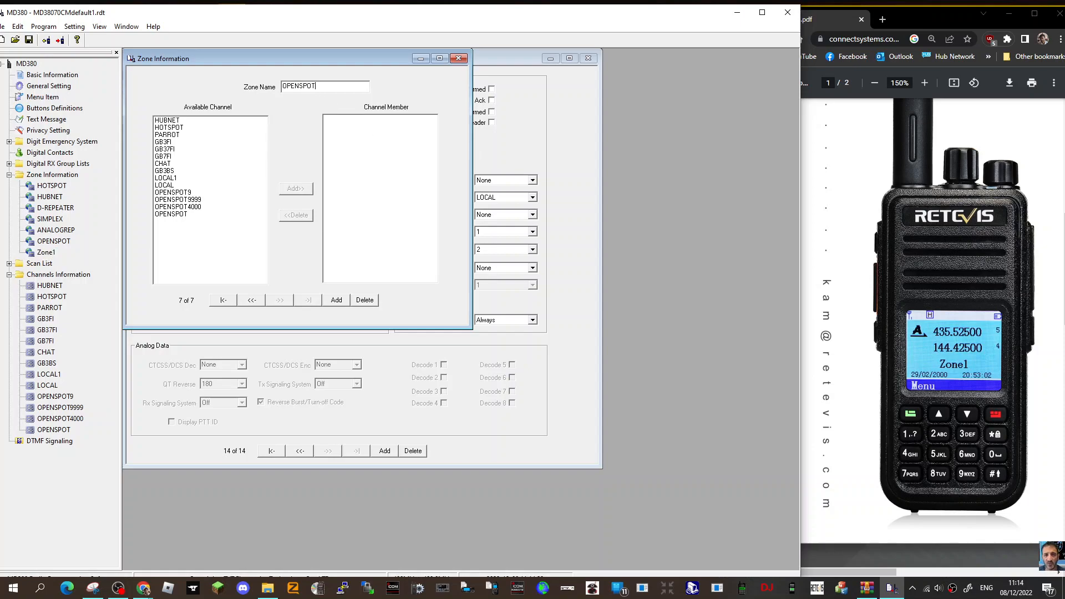
click(183, 194)
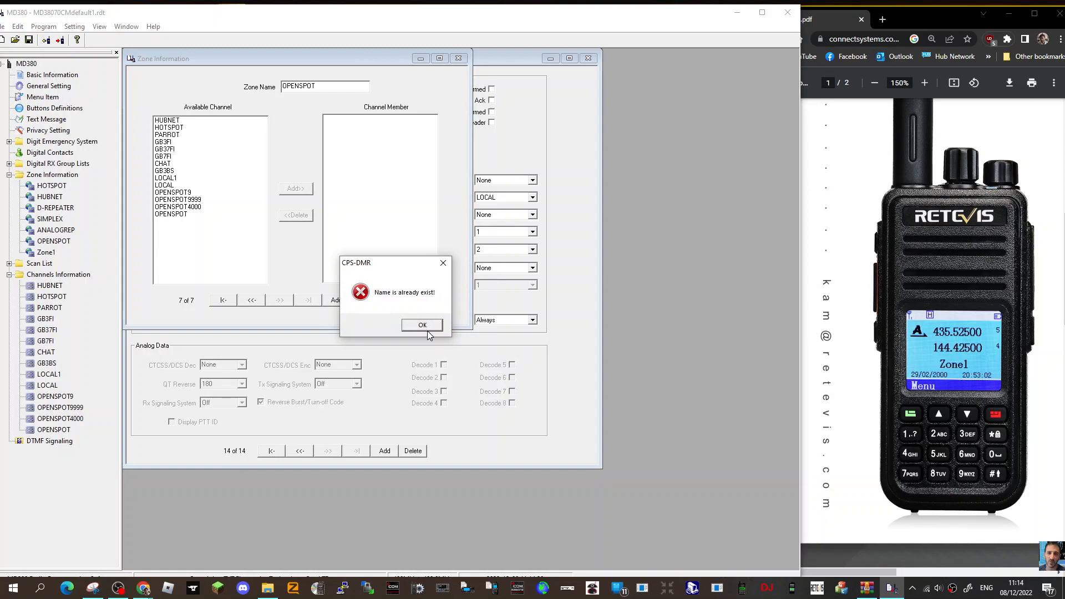
click(429, 328)
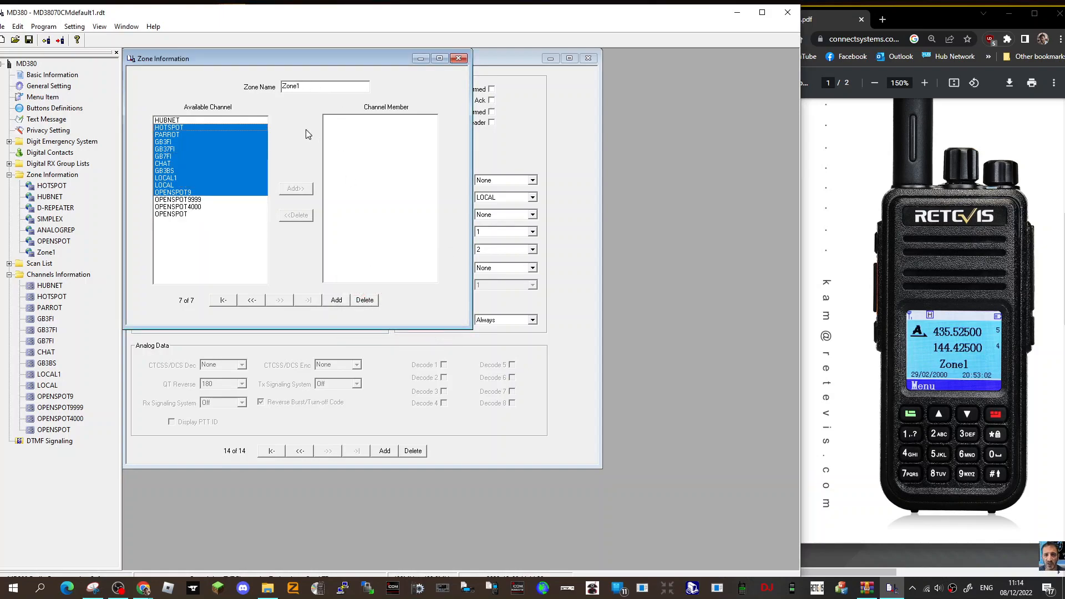
click(458, 58)
Step: Add the channels OPENSPOT9999, OPENSPOT4000 and OPENSPOT to the existing OPENSPOT zone and close it
double_click(53, 241)
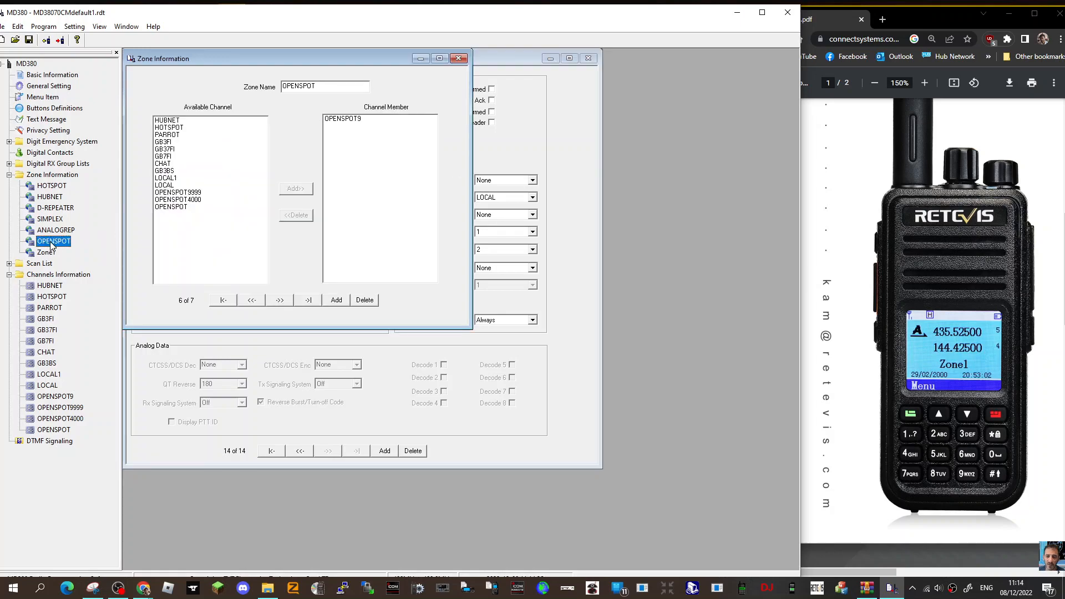
click(175, 192)
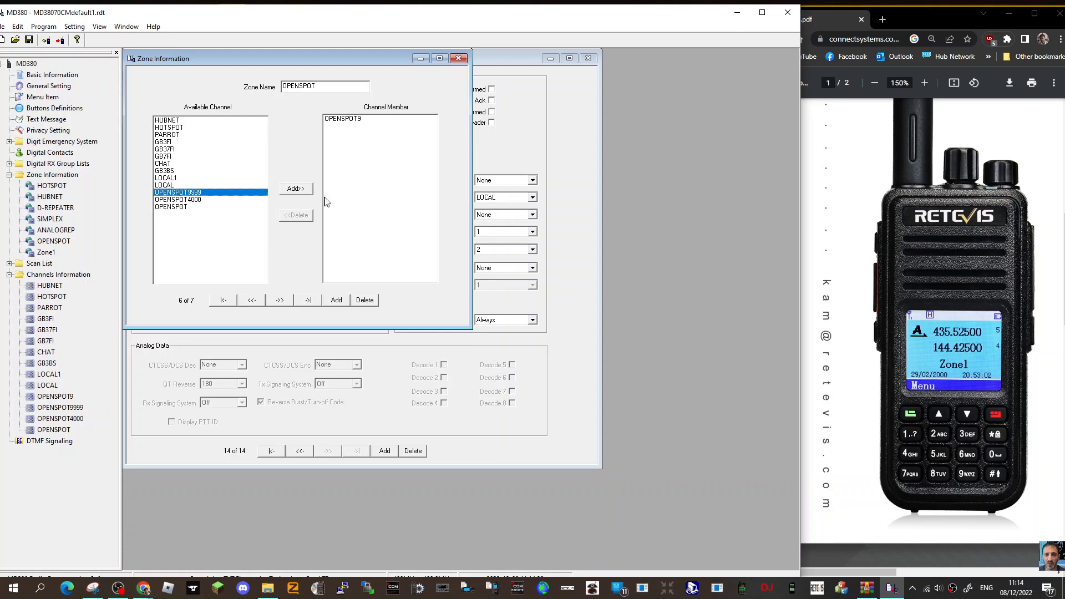
click(305, 192)
click(304, 192)
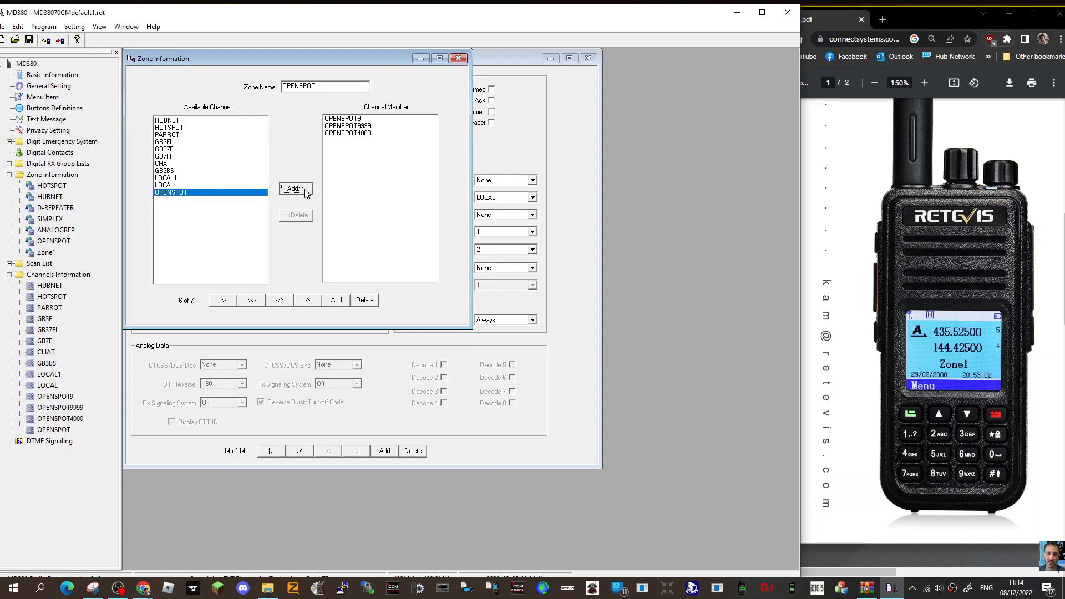
click(305, 192)
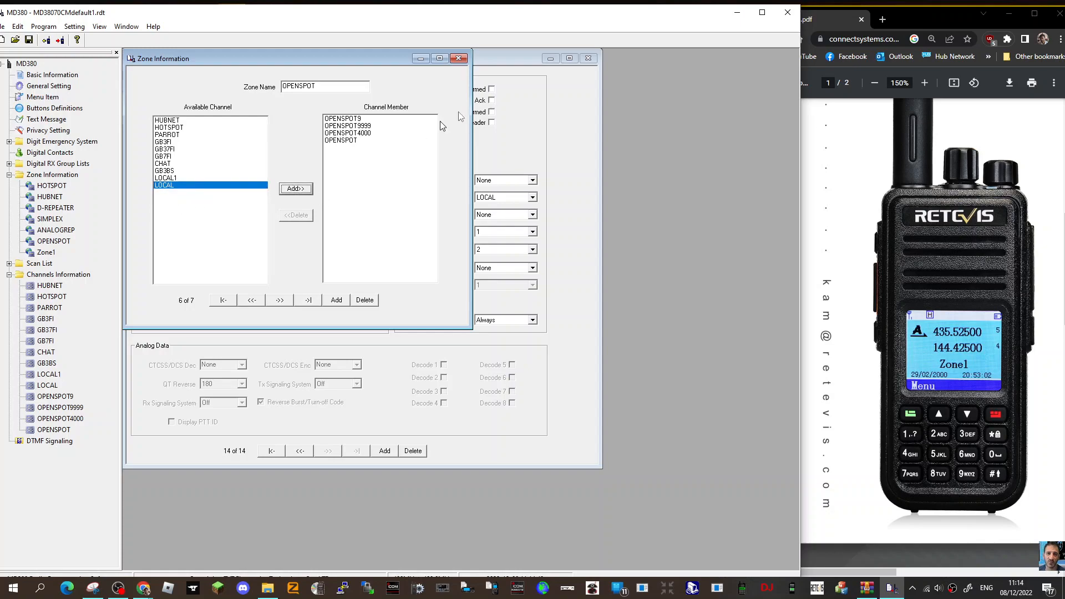
click(463, 61)
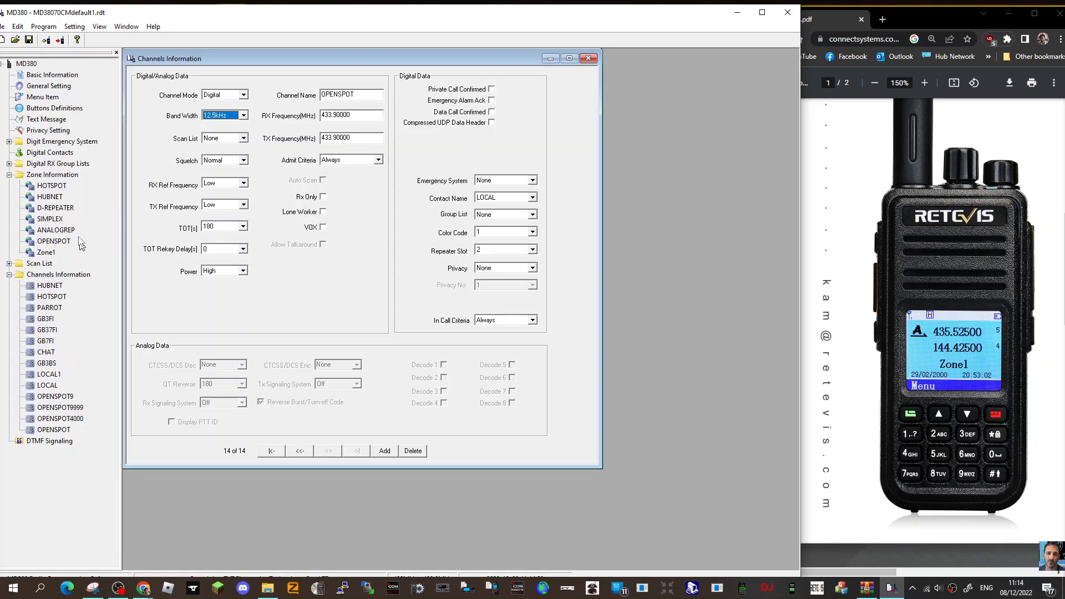
Step: Open the OPENSPOT zone to review its channel members and minimize its zone information
double_click(52, 175)
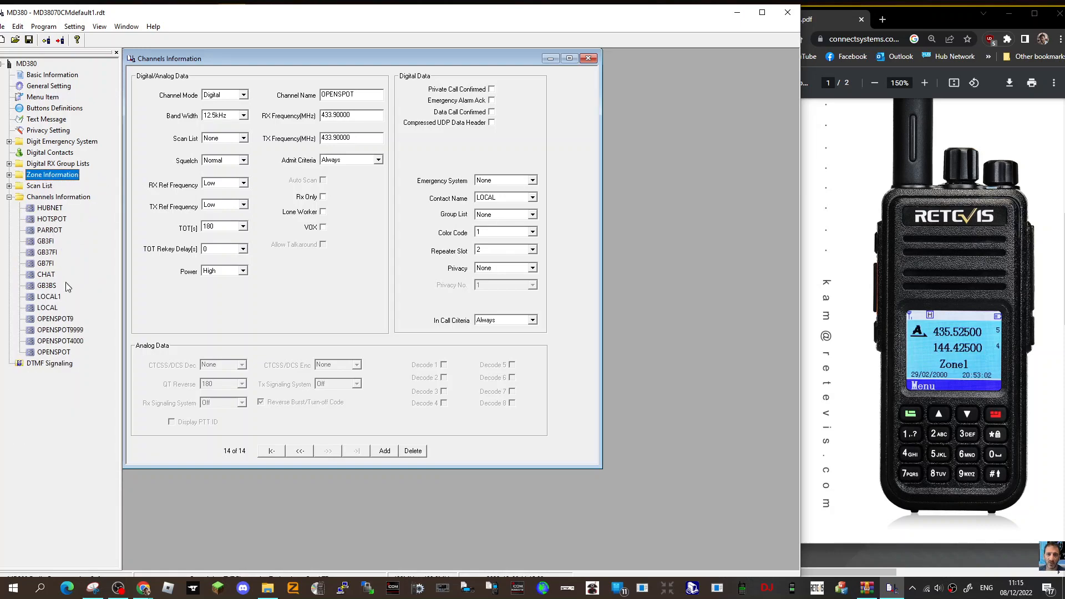
double_click(53, 175)
double_click(54, 240)
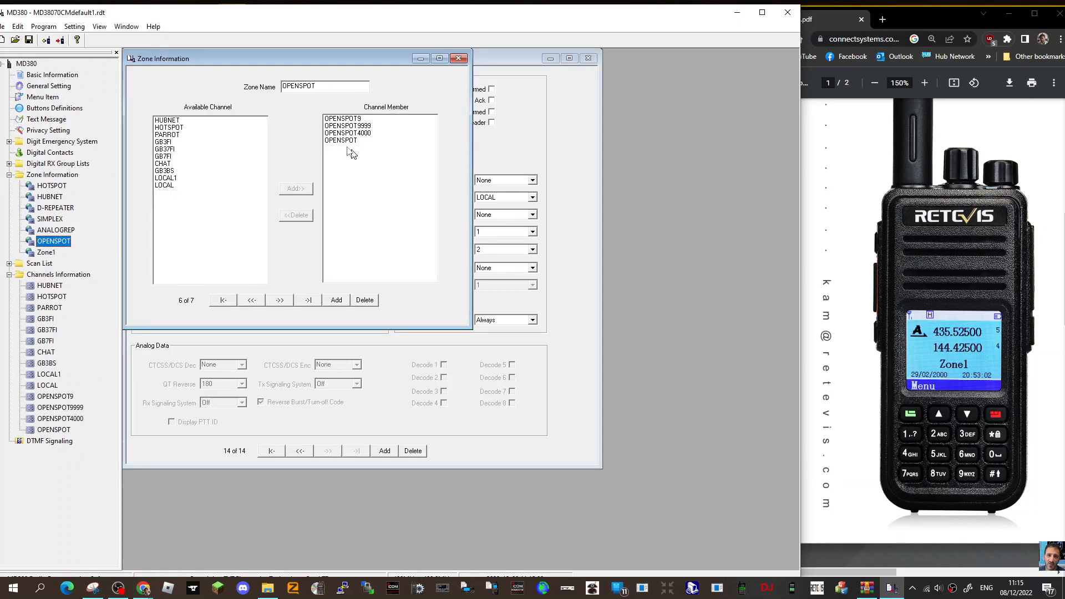
click(420, 58)
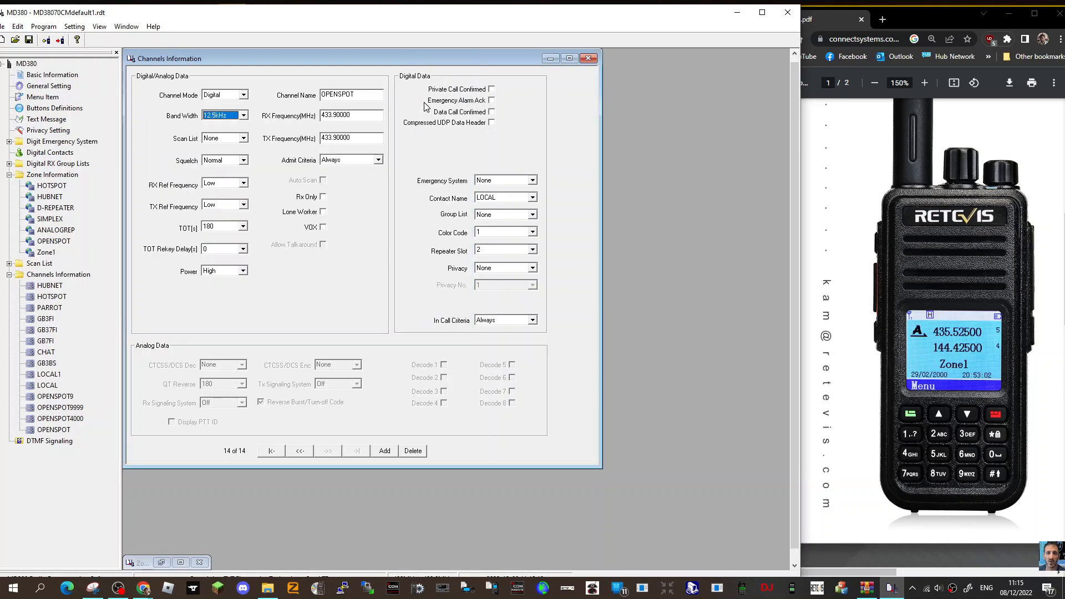
Step: Check the OPENSPOT channel's group list options, keep None, and show the commands for reading and writing radio data
click(532, 216)
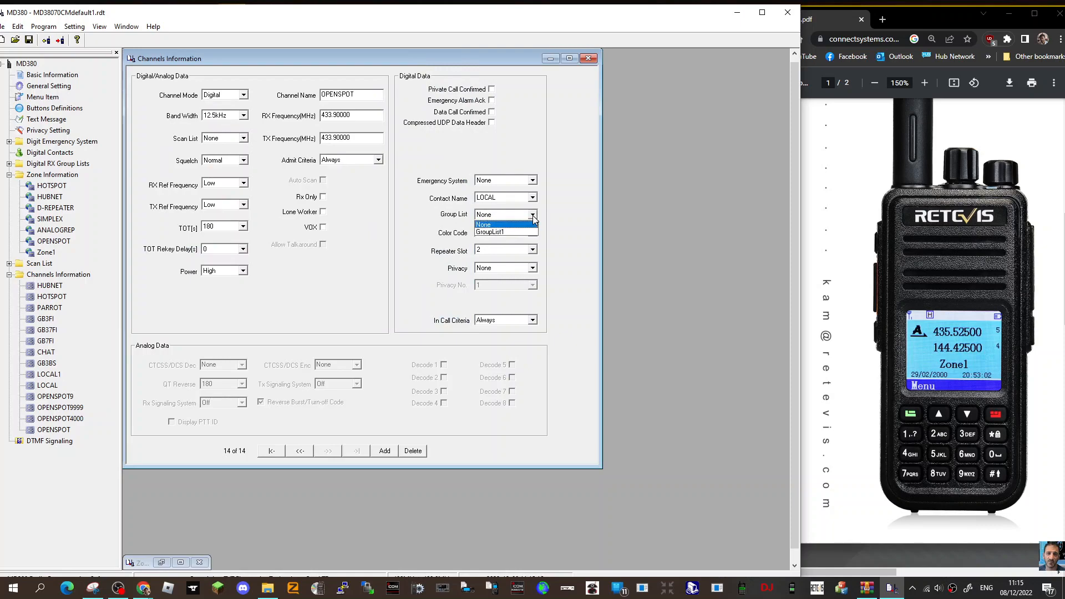
click(533, 215)
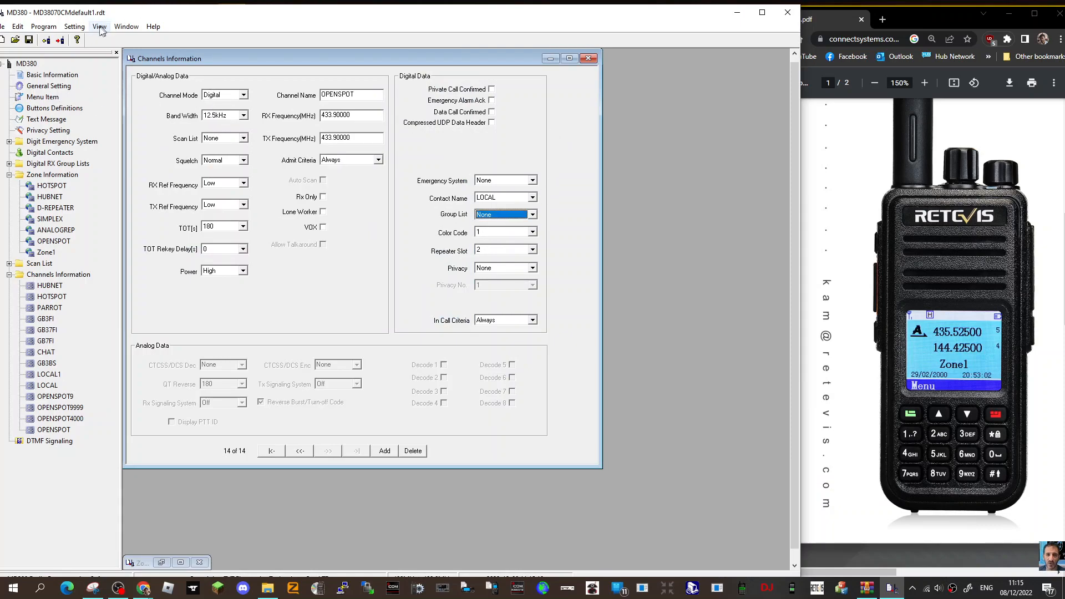
click(44, 27)
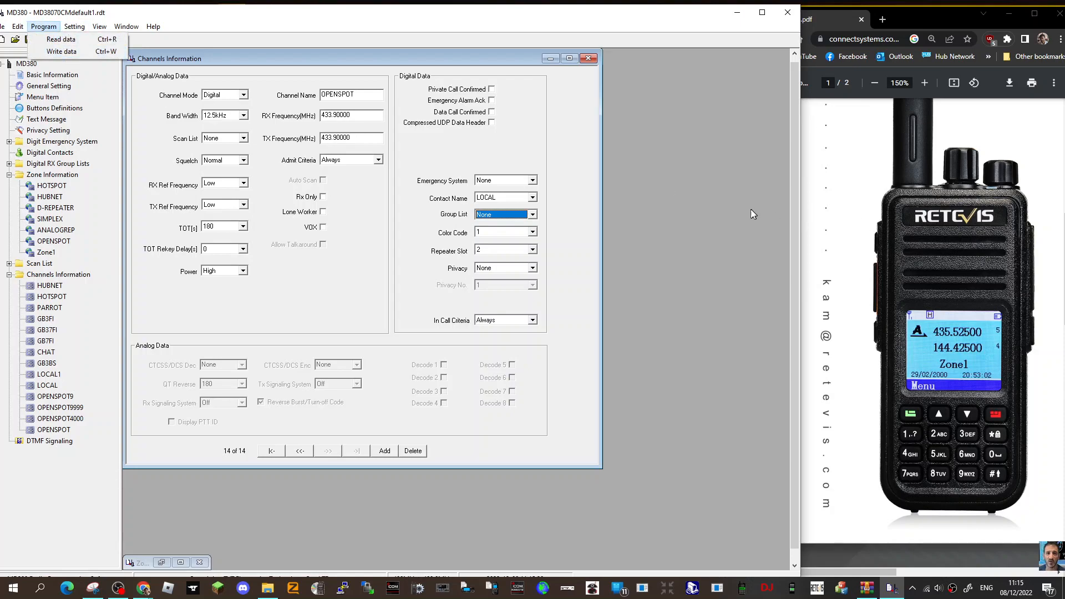